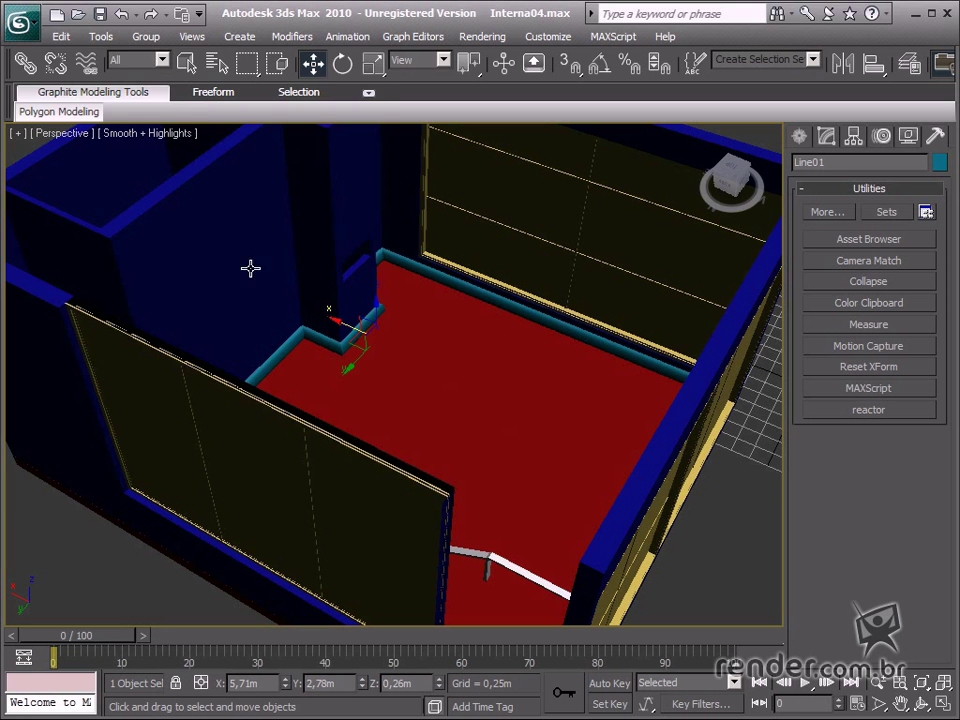
# Step: Check the application menu's Import submenu, then dismiss the menu without importing anything
pyautogui.click(22, 30)
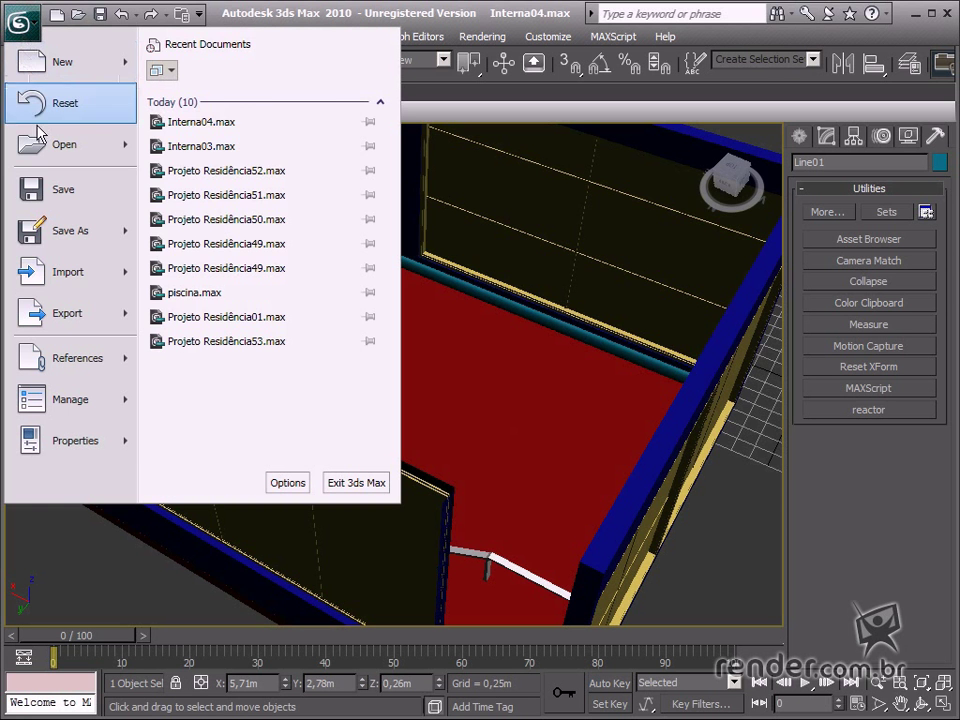
pyautogui.moveTo(47, 280)
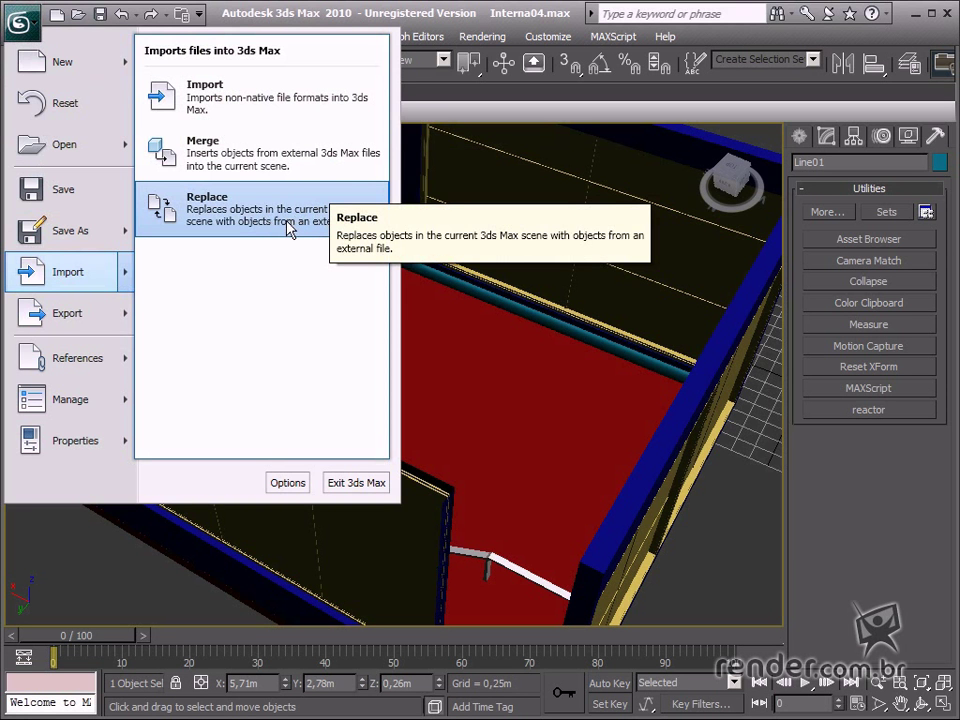
pyautogui.click(515, 21)
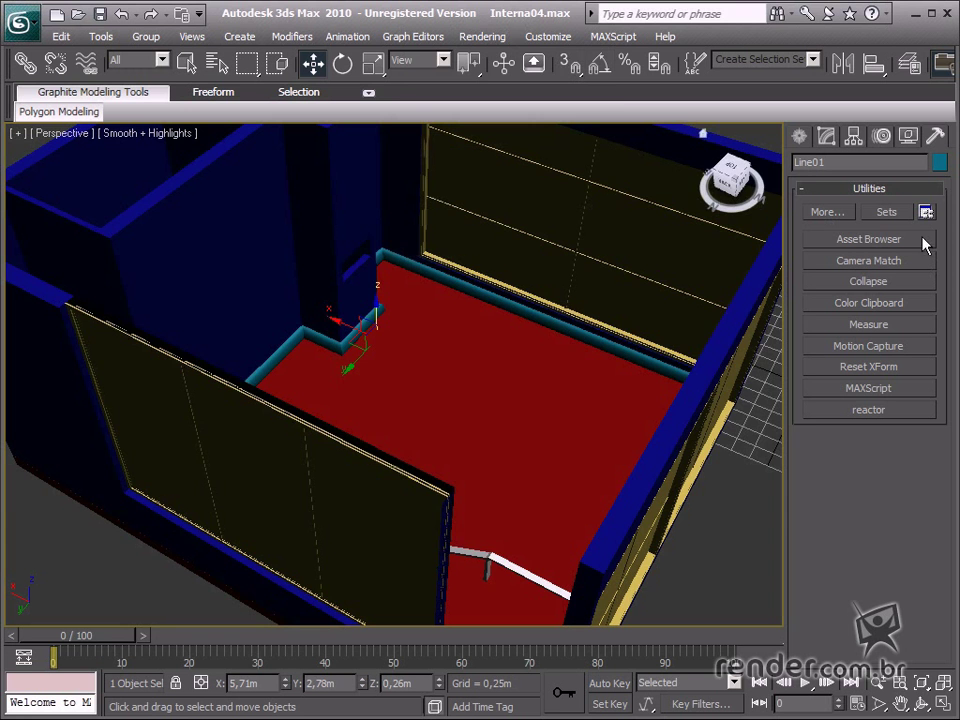
# Step: Launch the Asset Browser from the Utilities panel and scroll to the Projeto Residência folder
pyautogui.click(879, 242)
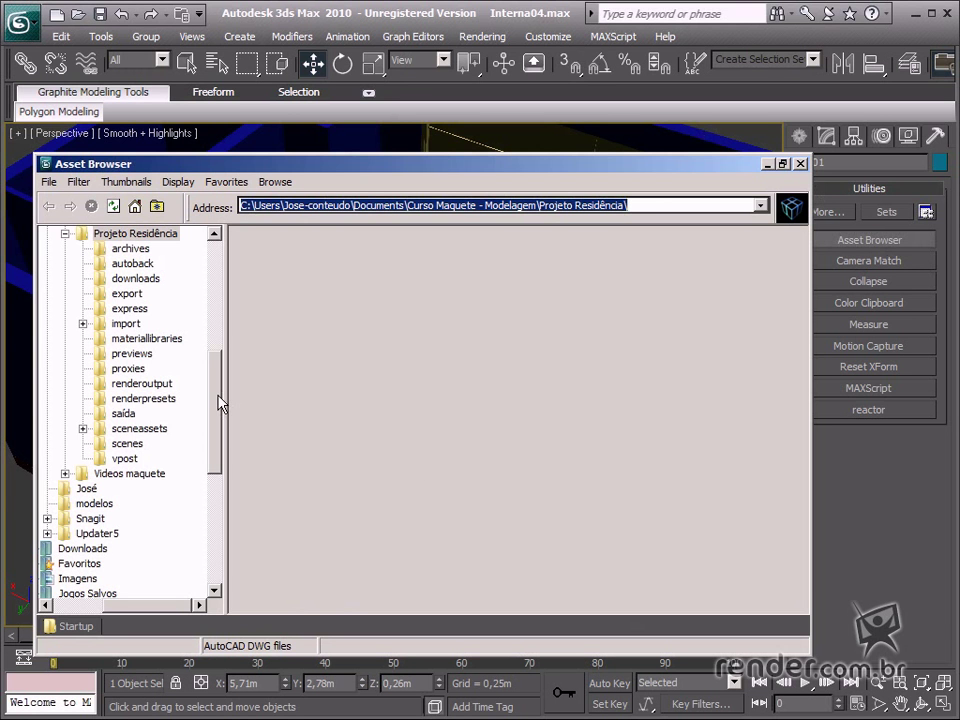
pyautogui.moveTo(222, 403)
pyautogui.mouseDown()
pyautogui.moveTo(223, 375)
pyautogui.moveTo(218, 395)
pyautogui.moveTo(228, 400)
pyautogui.mouseUp()
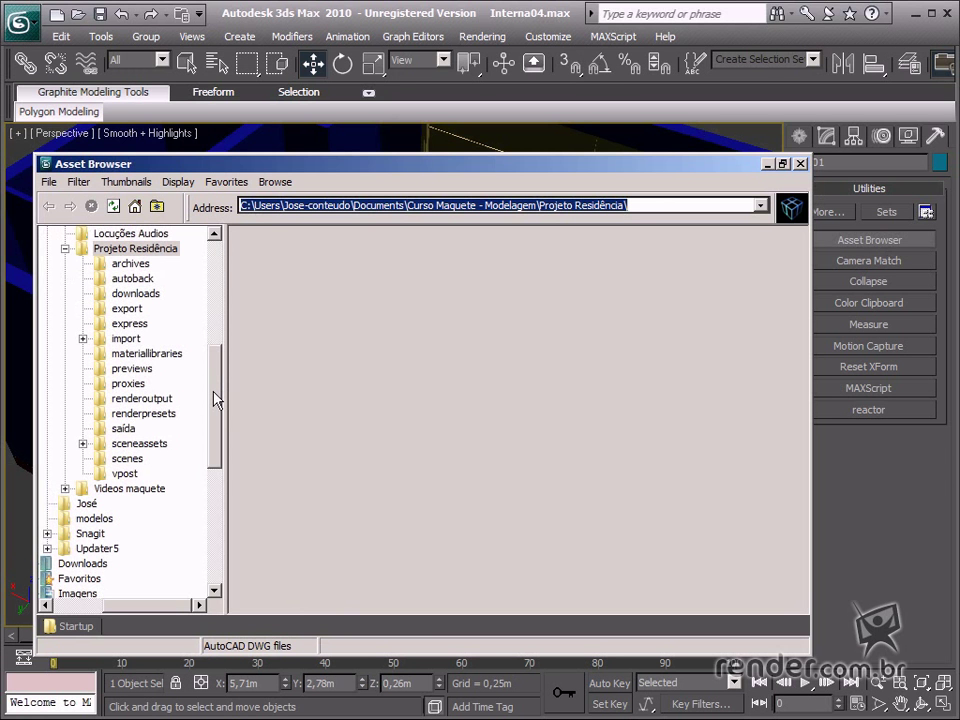
# Step: Step past archives, autoback, downloads and export to enter the import folder
pyautogui.click(130, 263)
pyautogui.click(132, 279)
pyautogui.click(129, 295)
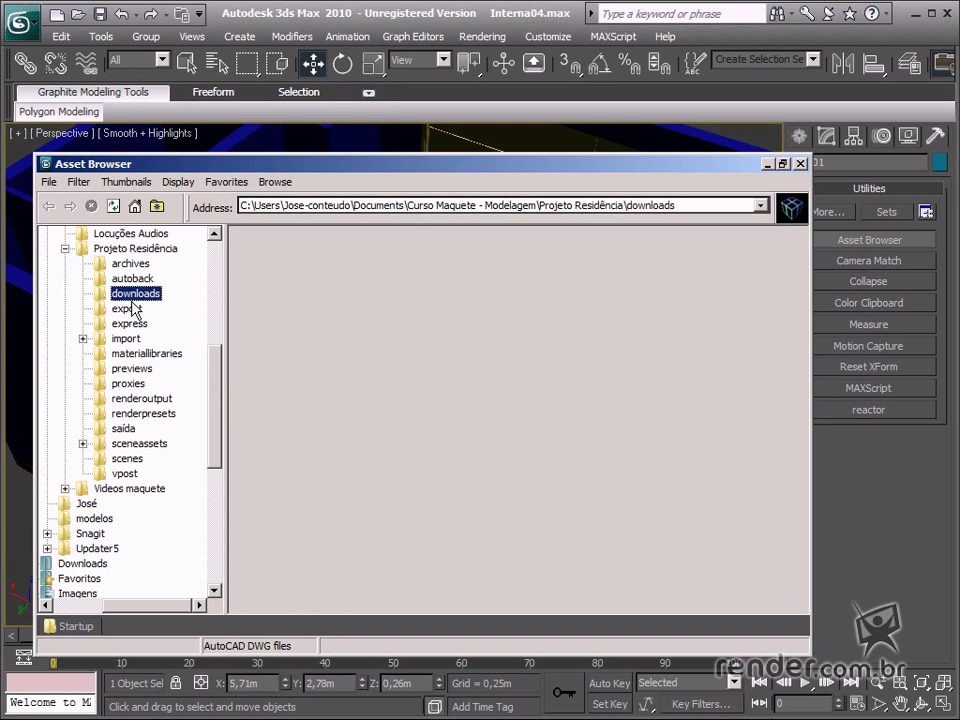
pyautogui.click(130, 309)
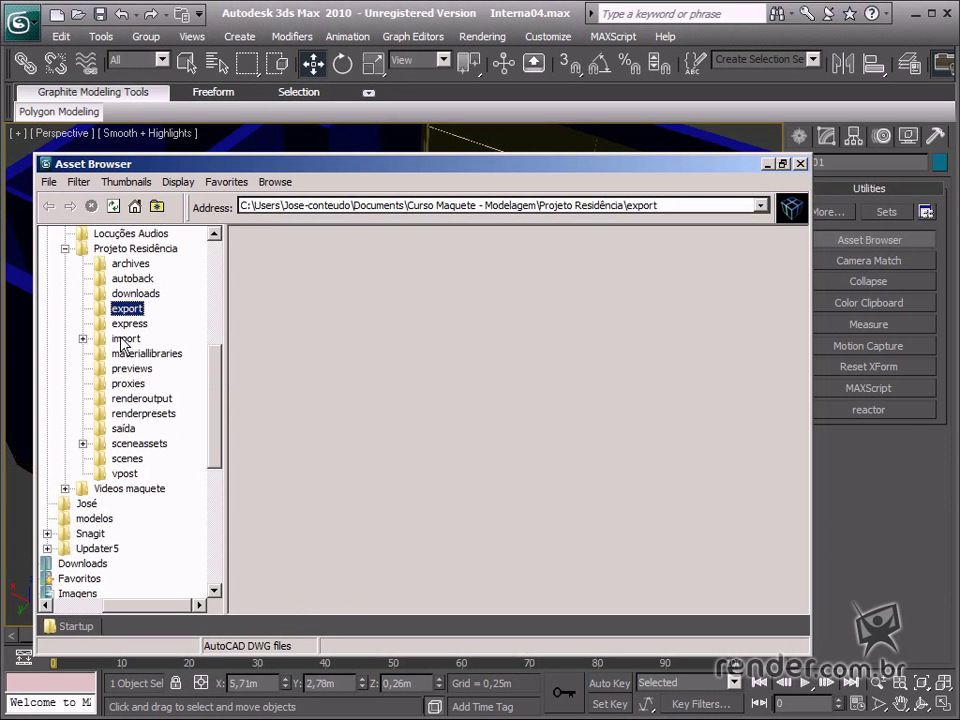
pyautogui.doubleClick(124, 339)
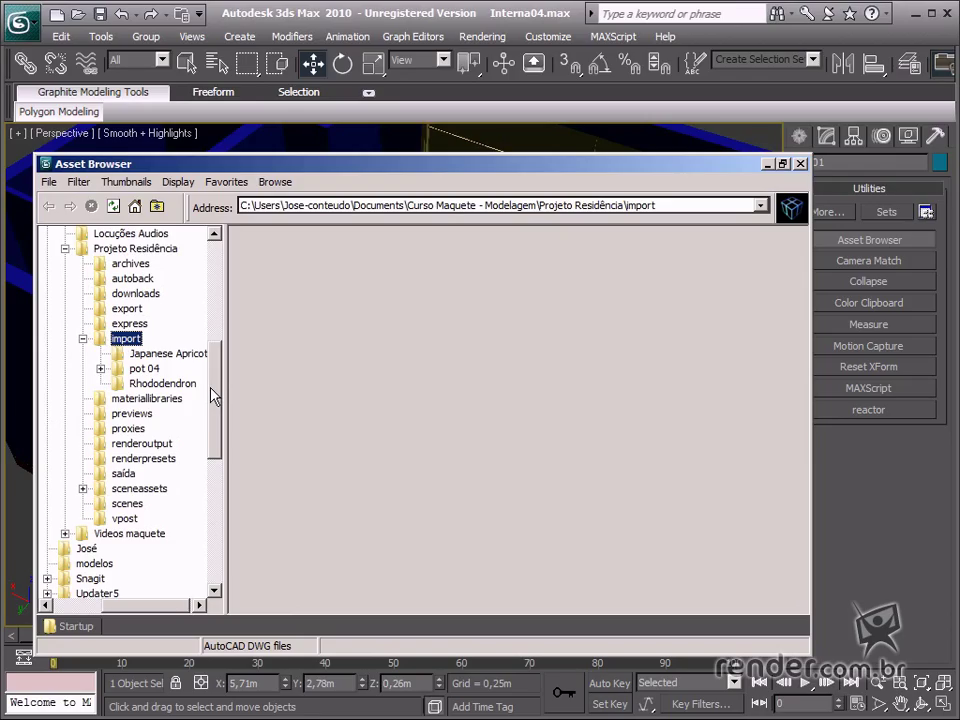
# Step: Filter the Asset Browser to show only 3ds max files
pyautogui.click(79, 182)
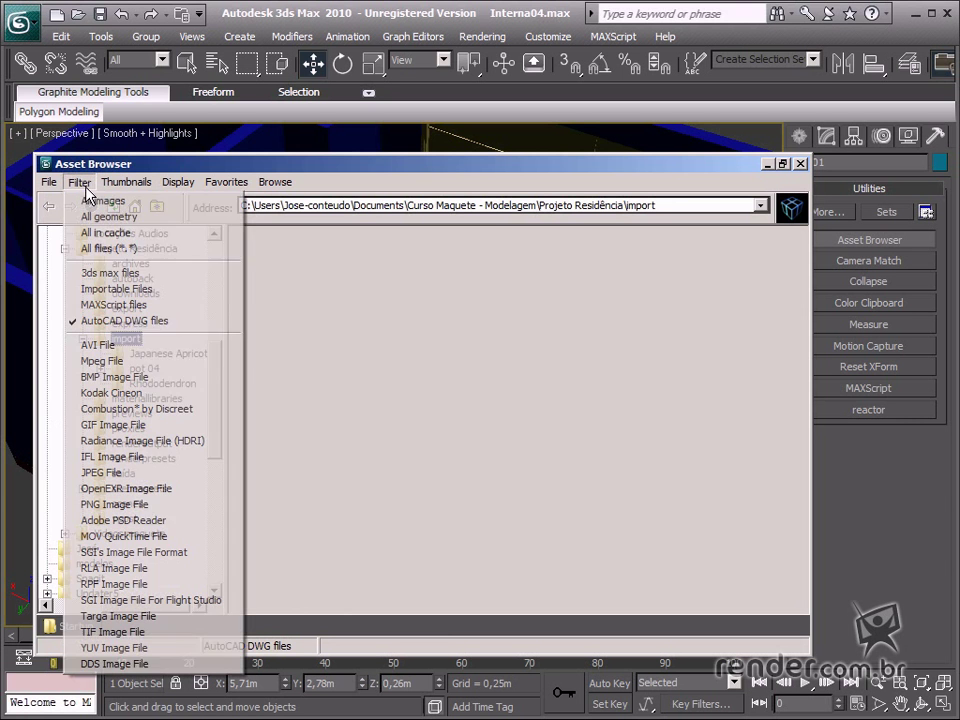
pyautogui.click(95, 273)
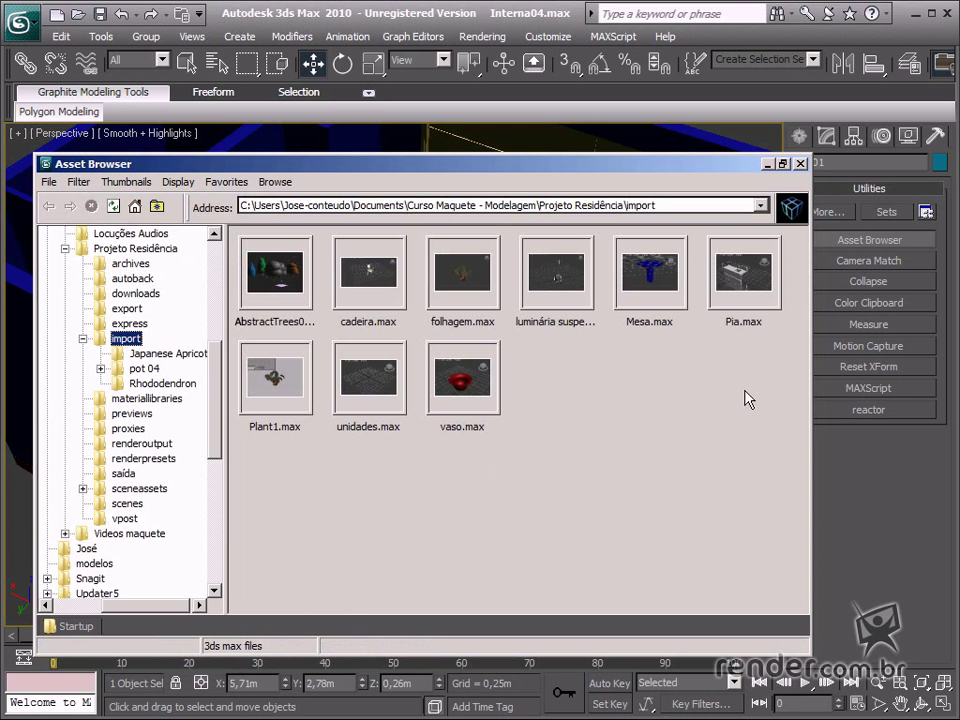
# Step: Drag the Mesa.max thumbnail into the viewport and merge it into the scene
pyautogui.click(650, 272)
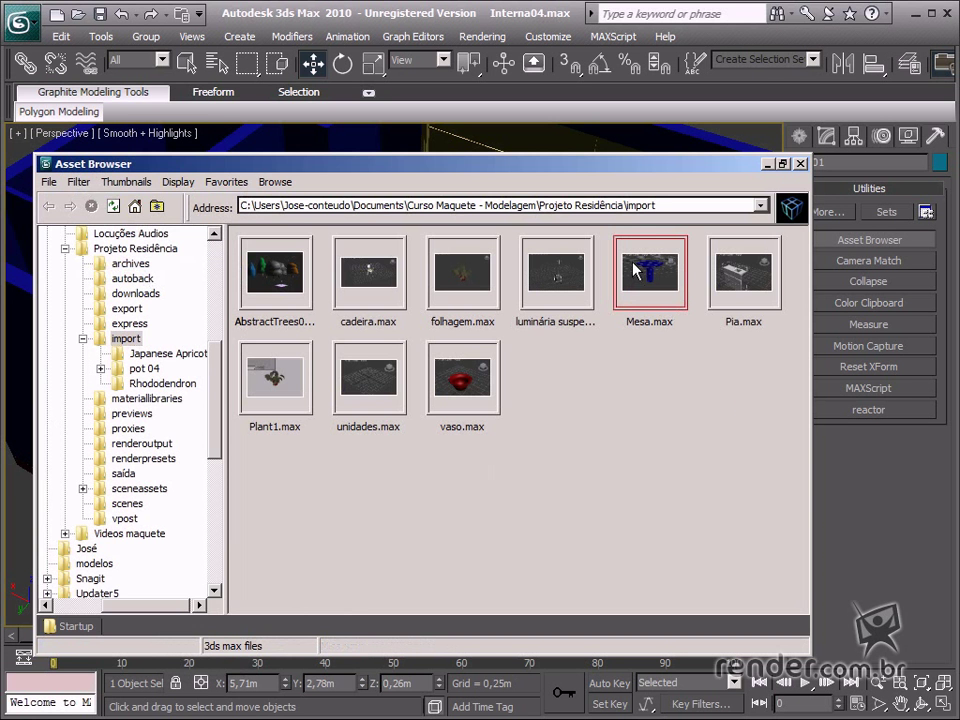
pyautogui.moveTo(653, 178); pyautogui.dragTo(540, 530)
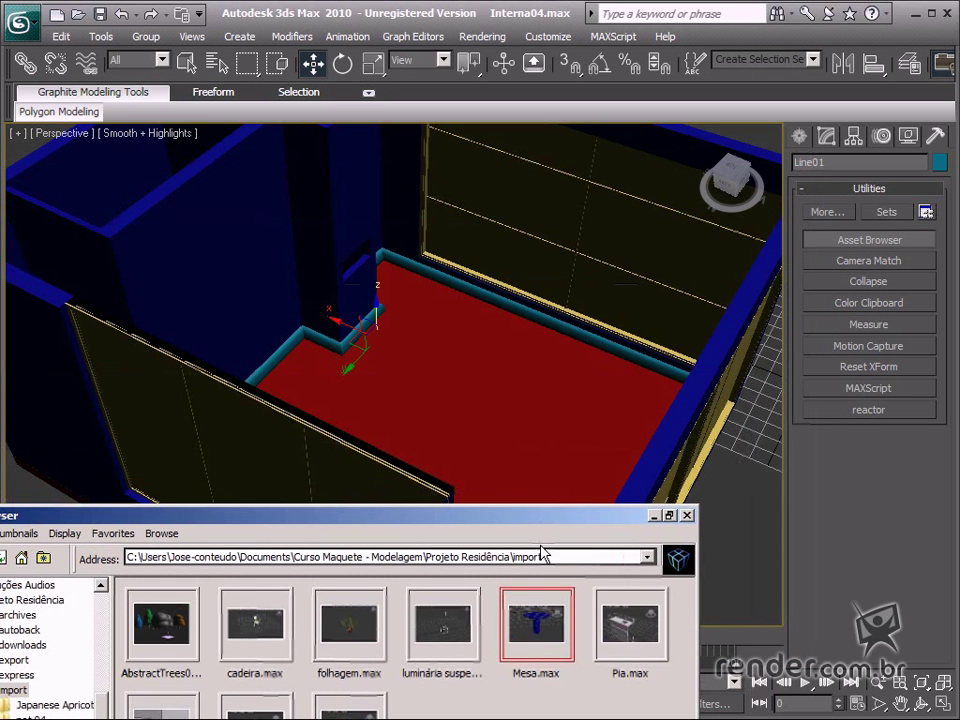
pyautogui.moveTo(539, 630); pyautogui.dragTo(504, 347)
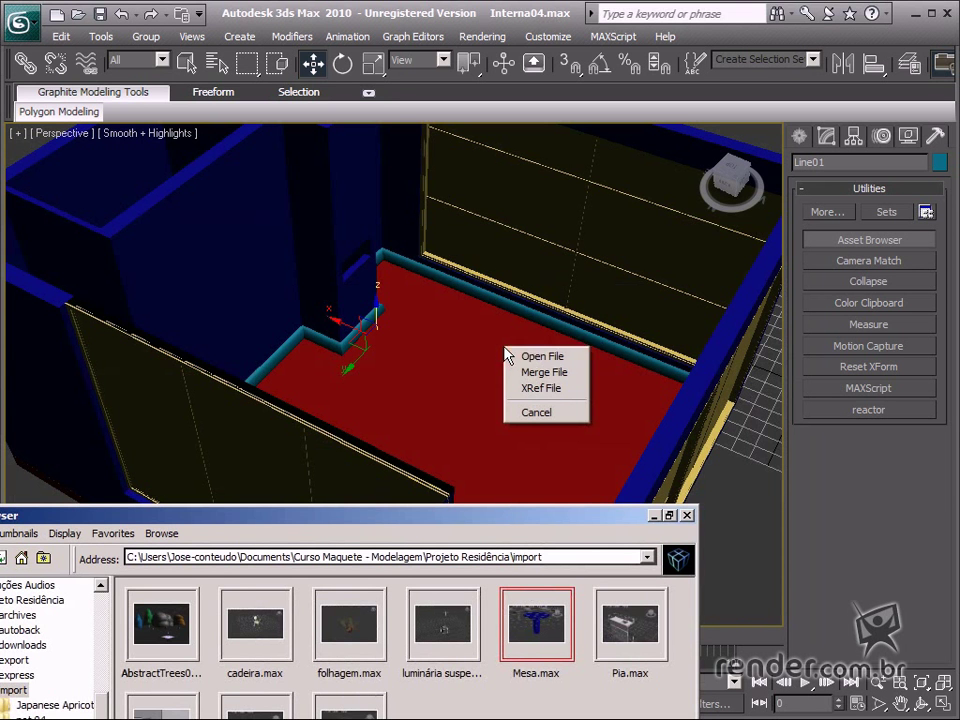
pyautogui.click(562, 375)
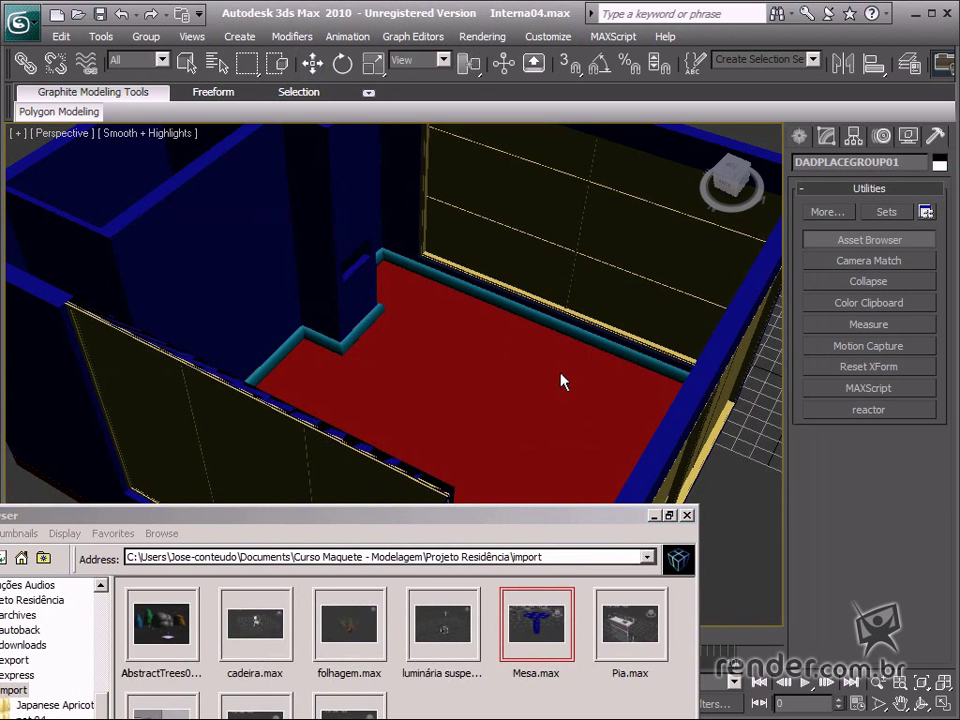
# Step: Place the merged table group, then select mesa and raise it with the Move gizmo
pyautogui.click(446, 349)
pyautogui.scroll(-5, 452, 379)
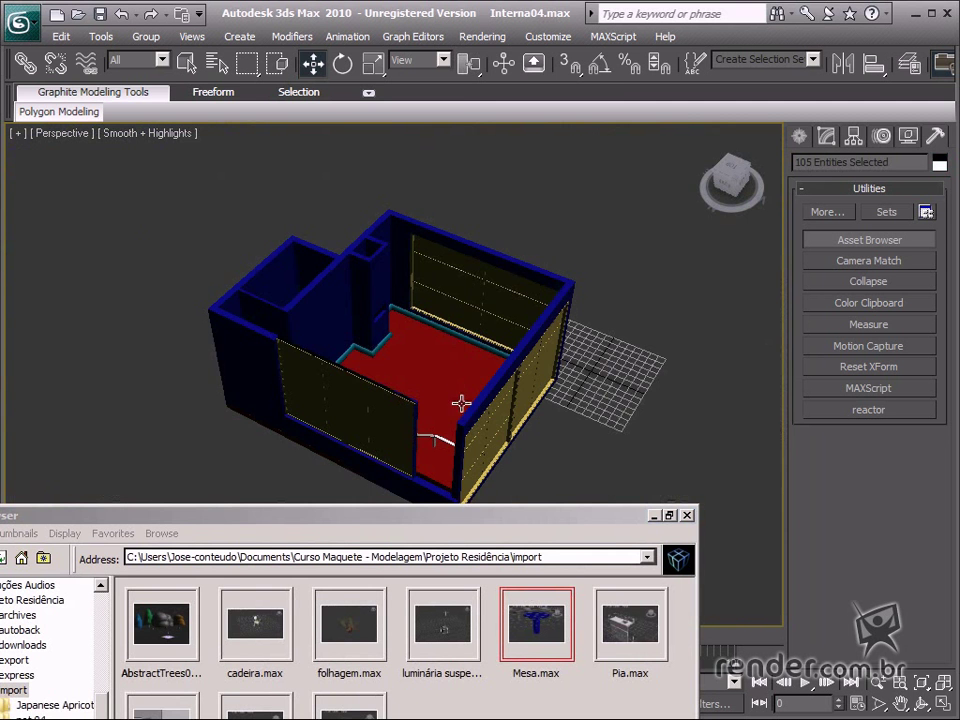
pyautogui.keyDown('alt'); pyautogui.moveTo(461, 401); pyautogui.dragTo(452, 326, button='middle'); pyautogui.keyUp('alt')
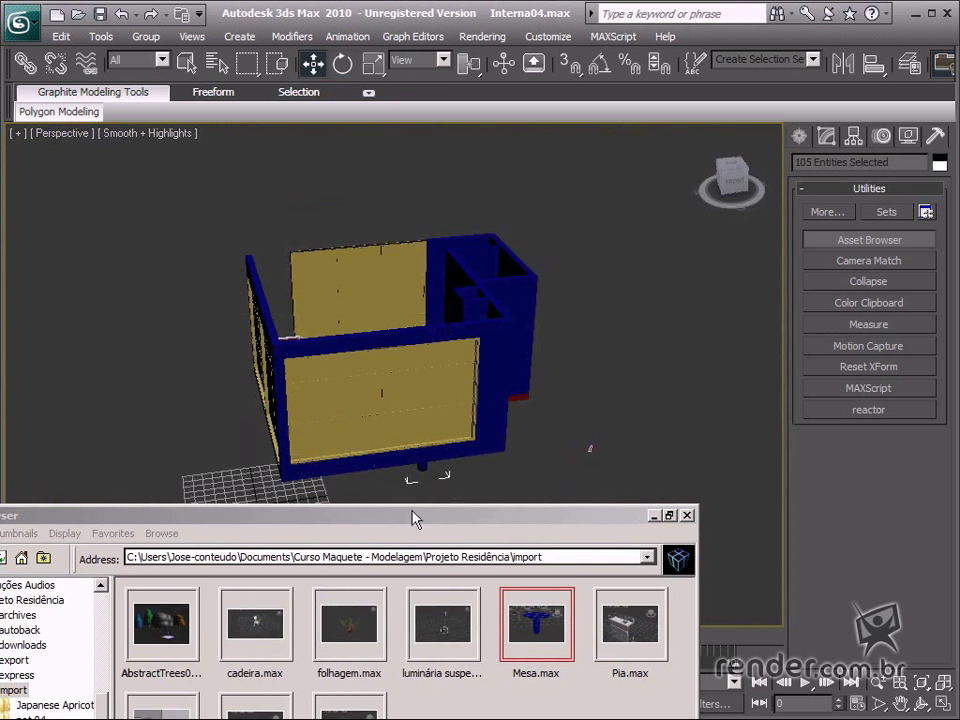
pyautogui.click(418, 466)
pyautogui.keyDown('alt'); pyautogui.moveTo(390, 460); pyautogui.dragTo(392, 394, button='middle'); pyautogui.keyUp('alt')
pyautogui.moveTo(417, 313); pyautogui.dragTo(417, 295)
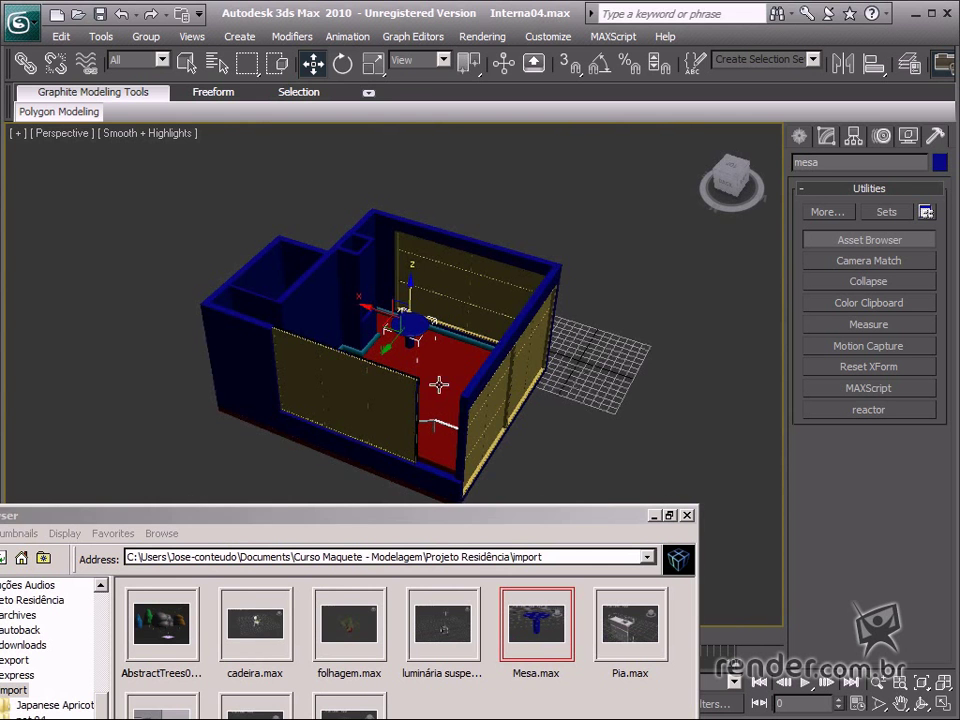
# Step: Merge another Mesa.max table and set it down on the red floor
pyautogui.moveTo(545, 640); pyautogui.dragTo(603, 344)
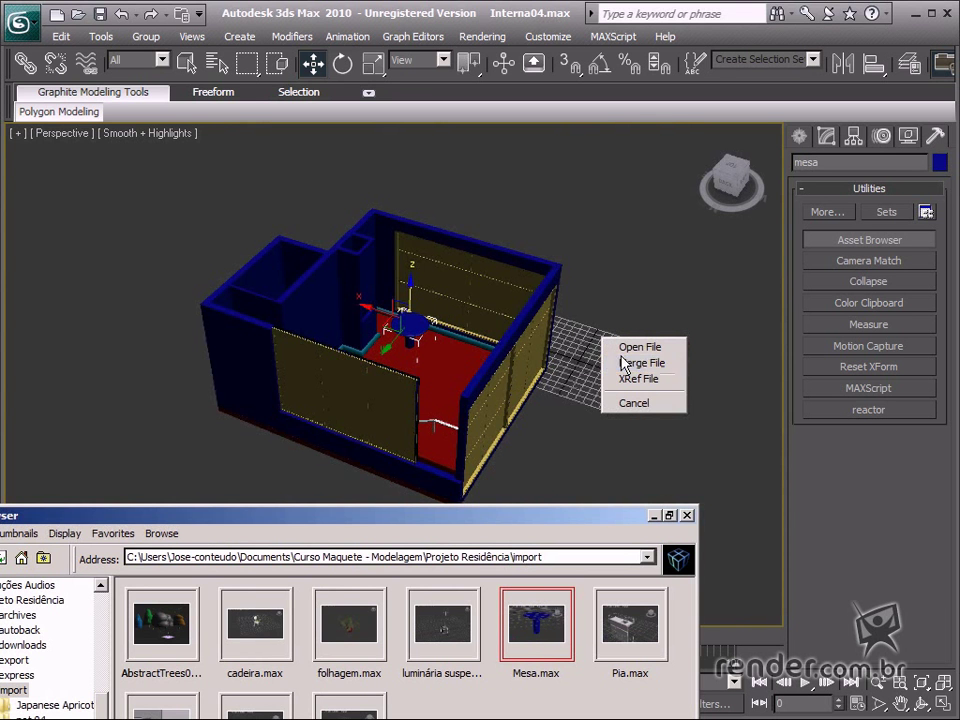
pyautogui.click(622, 363)
pyautogui.click(410, 338)
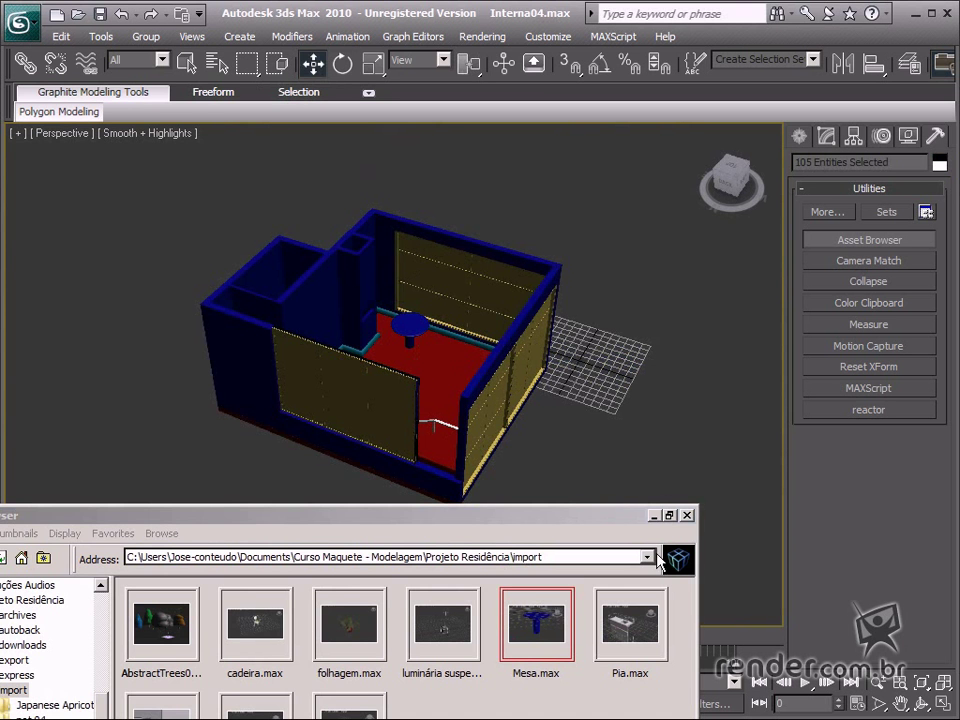
# Step: Minimize the Asset Browser, select the mesa table and raise it with the Z spinner
pyautogui.click(655, 516)
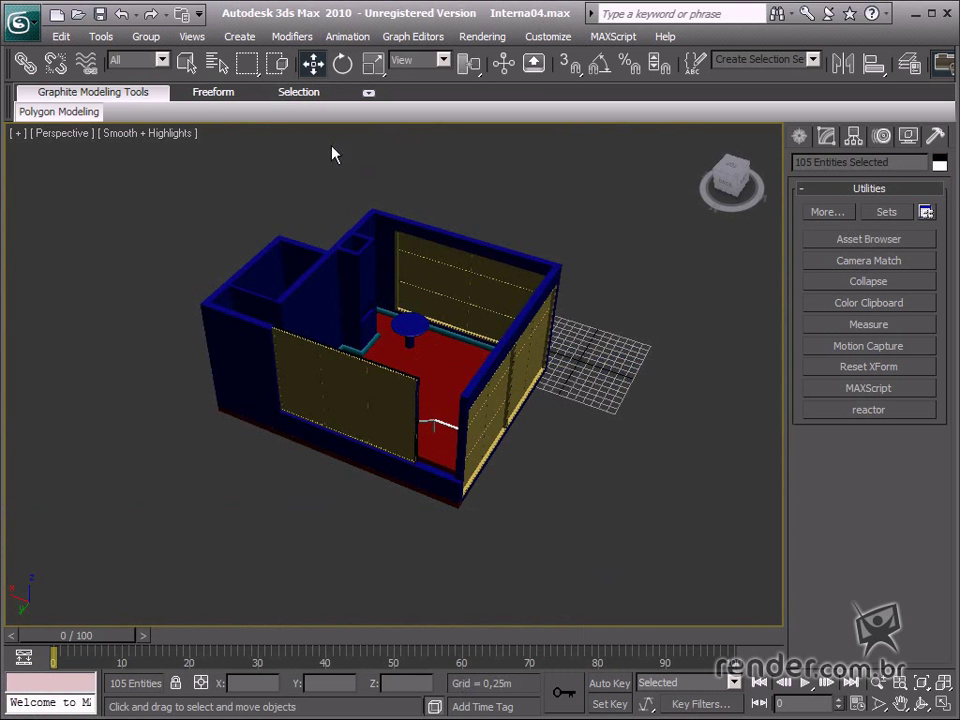
pyautogui.keyDown('alt'); pyautogui.moveTo(414, 306); pyautogui.dragTo(600, 500, button='middle'); pyautogui.keyUp('alt')
pyautogui.click(420, 411)
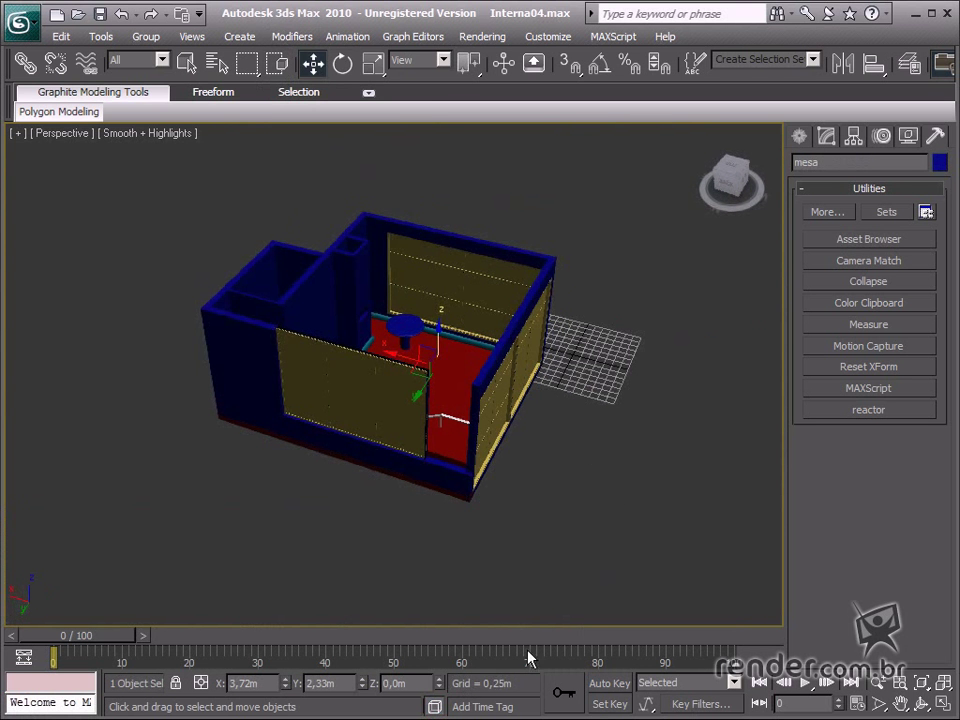
pyautogui.moveTo(438, 683); pyautogui.dragTo(438, 636)
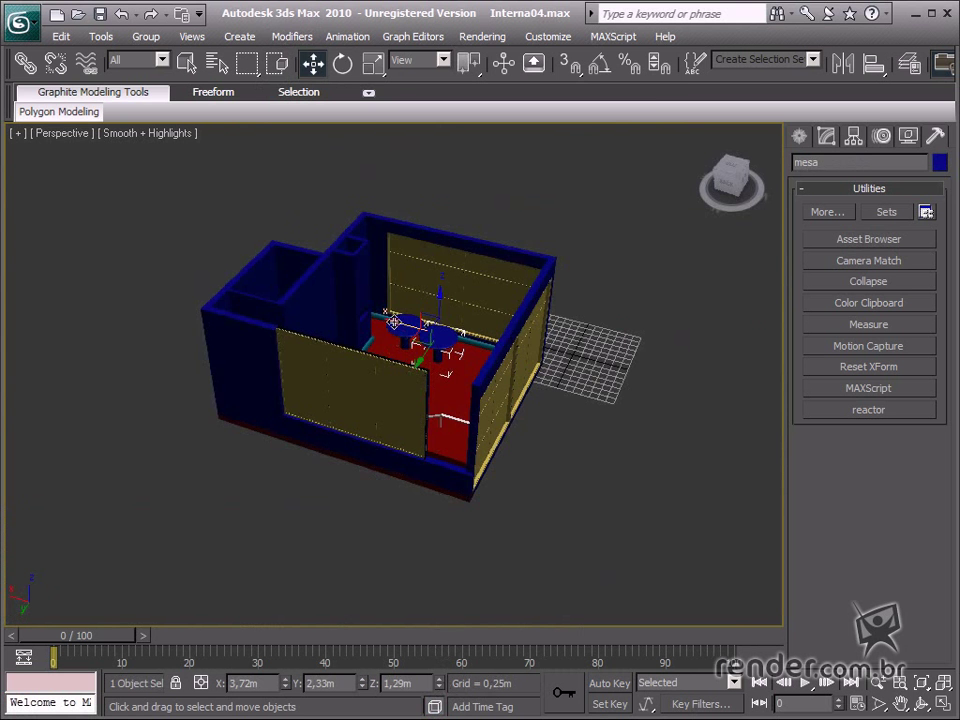
# Step: Shift-drag a clone of the table beside it and frame both tables in the room
pyautogui.keyDown('shift'); pyautogui.moveTo(398, 322); pyautogui.dragTo(420, 329); pyautogui.keyUp('shift')
pyautogui.keyDown('alt'); pyautogui.moveTo(420, 329); pyautogui.dragTo(407, 400, button='middle'); pyautogui.keyUp('alt')
pyautogui.scroll(5, 486, 410)
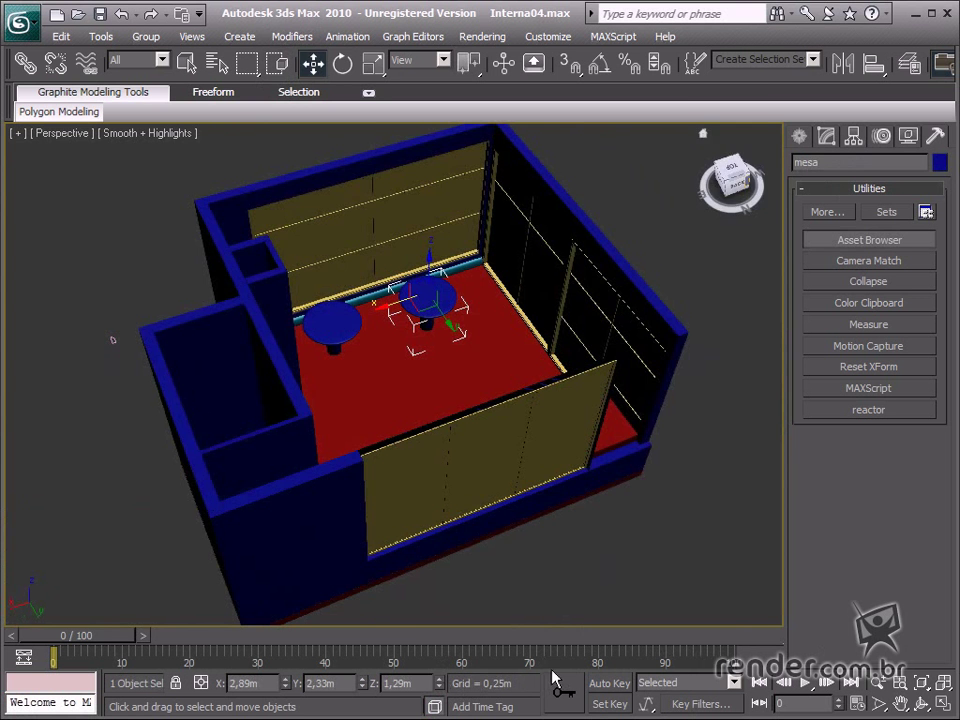
pyautogui.keyDown('alt'); pyautogui.moveTo(372, 493); pyautogui.dragTo(291, 491, button='middle'); pyautogui.keyUp('alt')
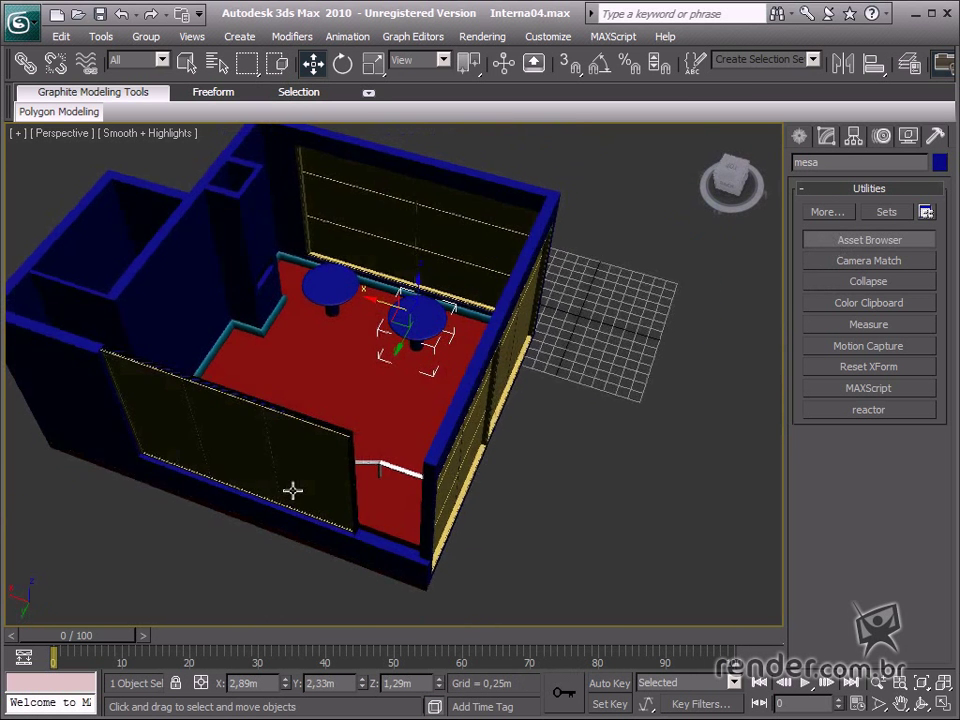
pyautogui.moveTo(330, 435); pyautogui.dragTo(338, 455, button='middle')
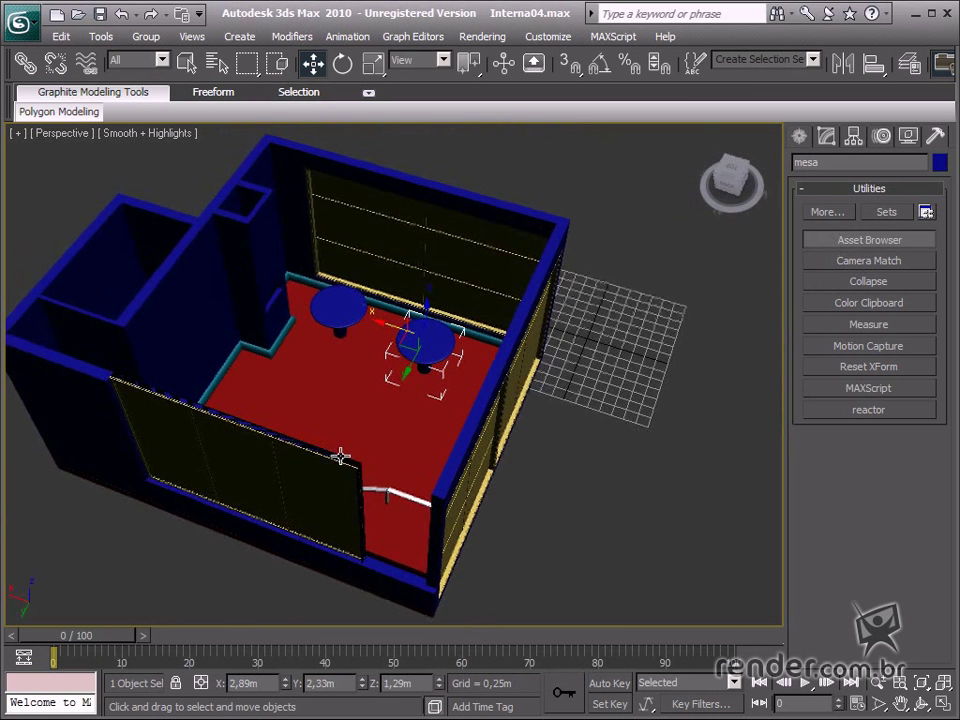